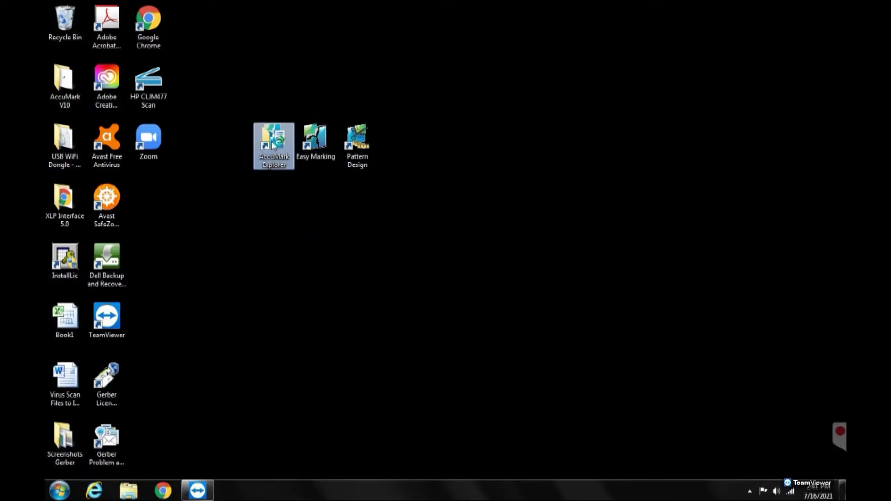
Open AccuMark Explorer and display the contents of the Kat storage area on drive C.
double_click(274, 146)
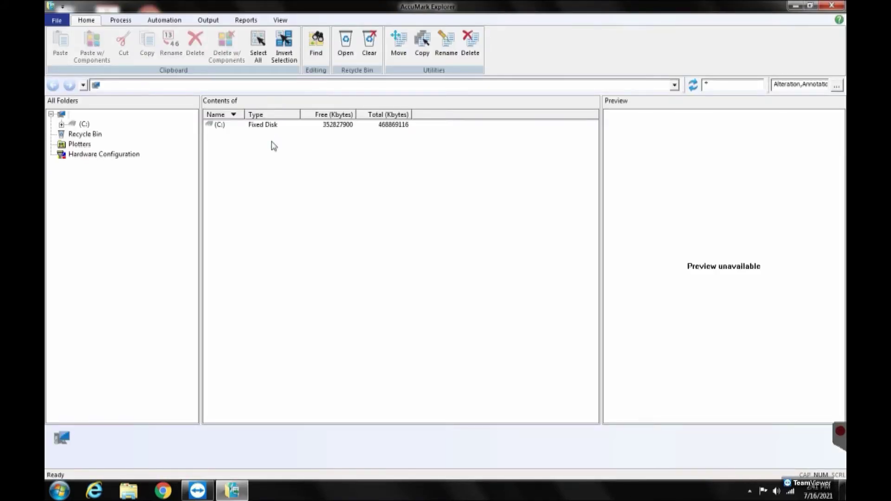
left_click(62, 125)
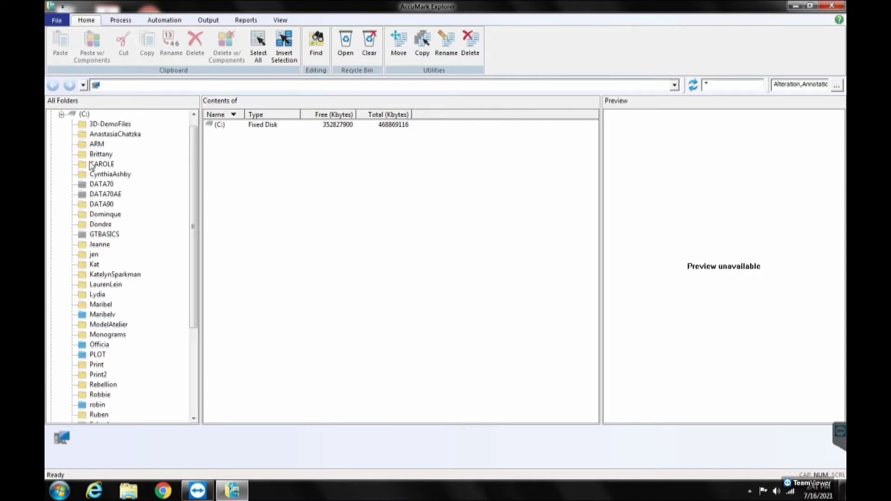
left_click(89, 264)
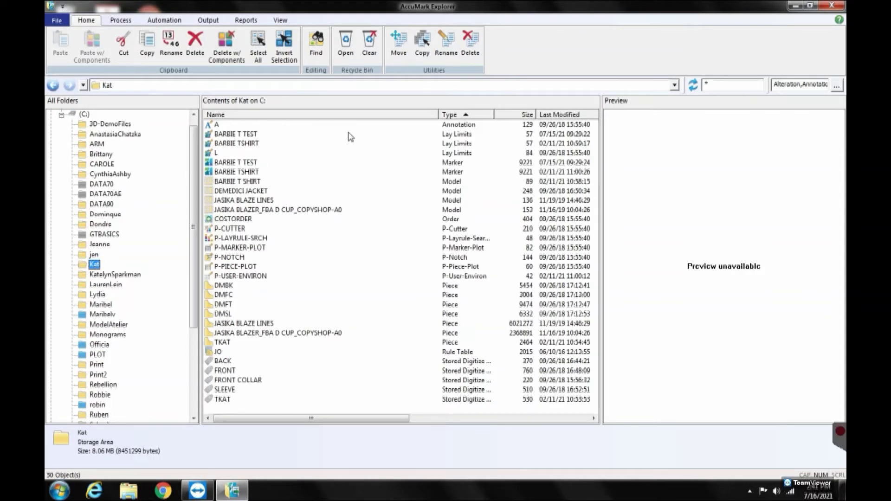
Open the DCU conversion utility in Import to AccuMark mode and set the first row's file type to Standard DXF (*.dxf).
left_click(120, 21)
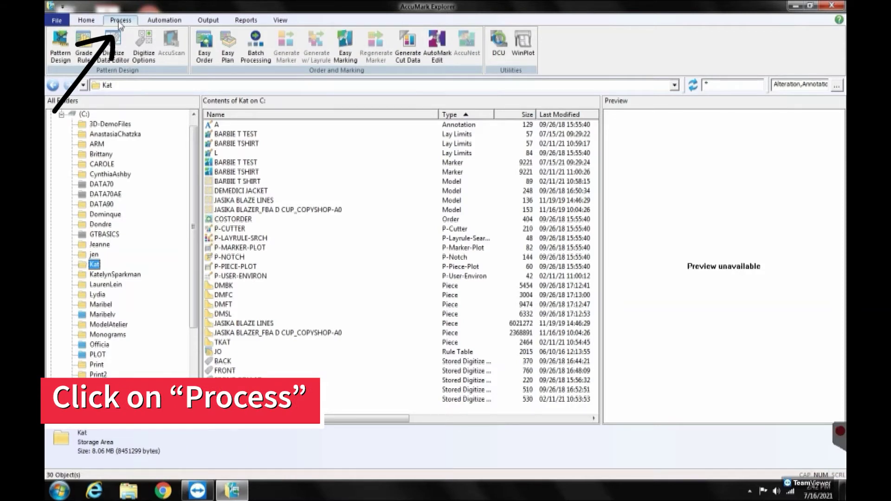
left_click(504, 60)
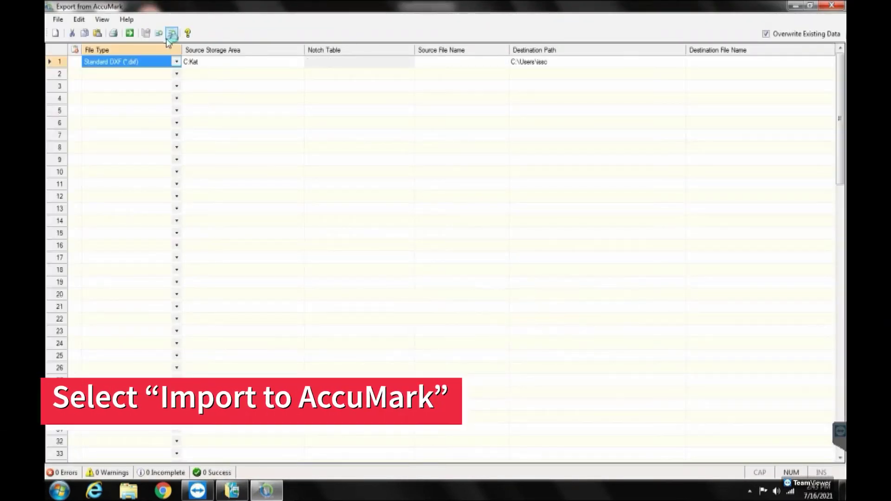
left_click(160, 40)
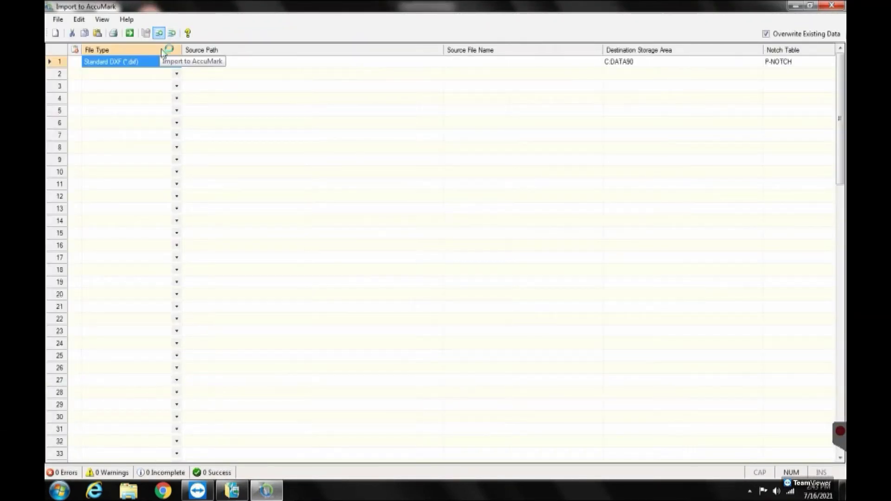
left_click(177, 62)
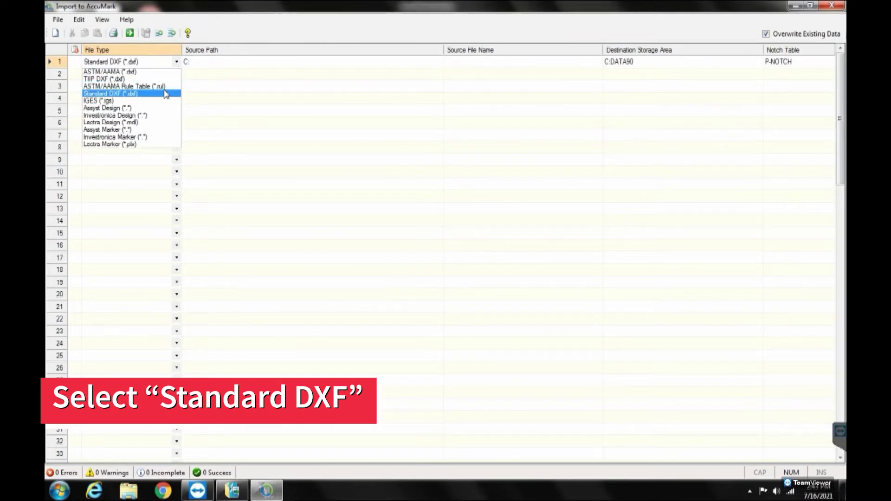
left_click(165, 93)
Set the import's source path to the Desktop folder and choose TKAT.dxf as the source file.
left_click(416, 64)
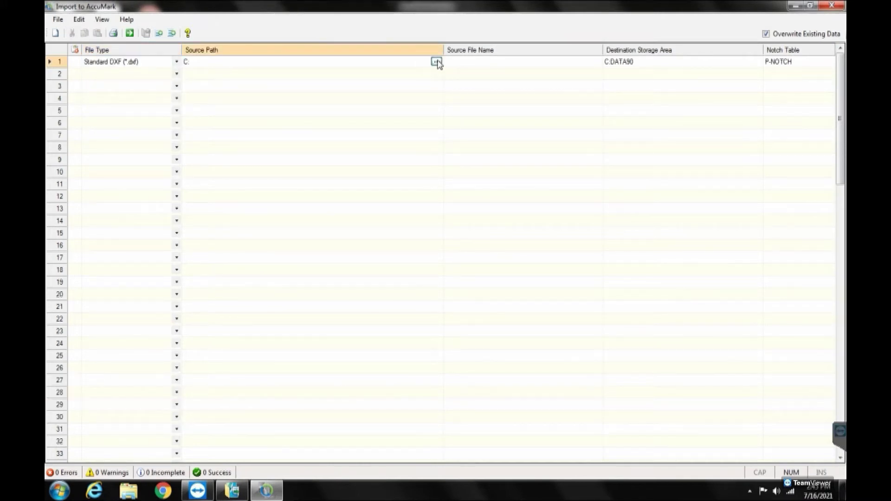
left_click(436, 62)
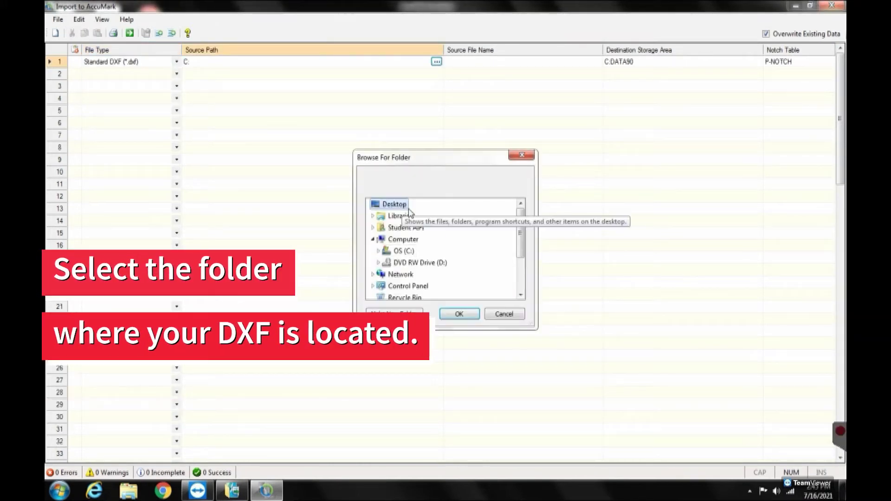
left_click(467, 316)
left_click(574, 65)
left_click(595, 61)
left_click(297, 195)
left_click(458, 331)
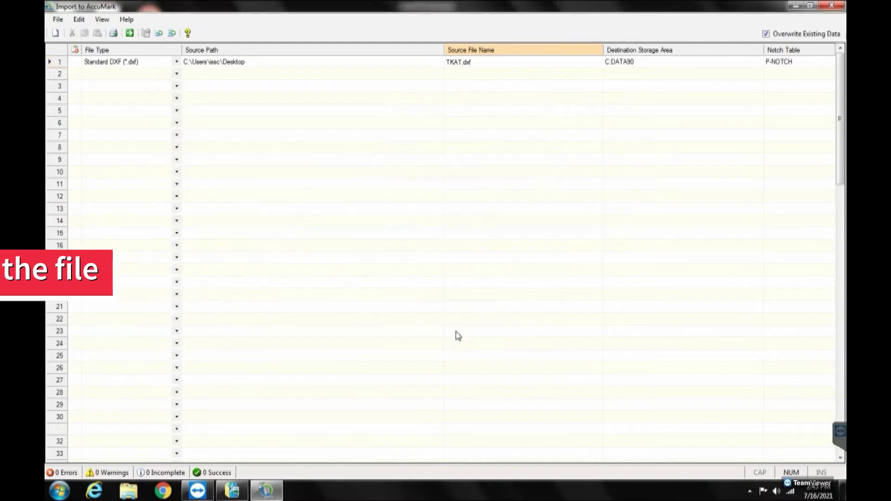
Set the import's destination storage area to Kat on drive C and its notch table to P-NOTCH.
left_click(724, 62)
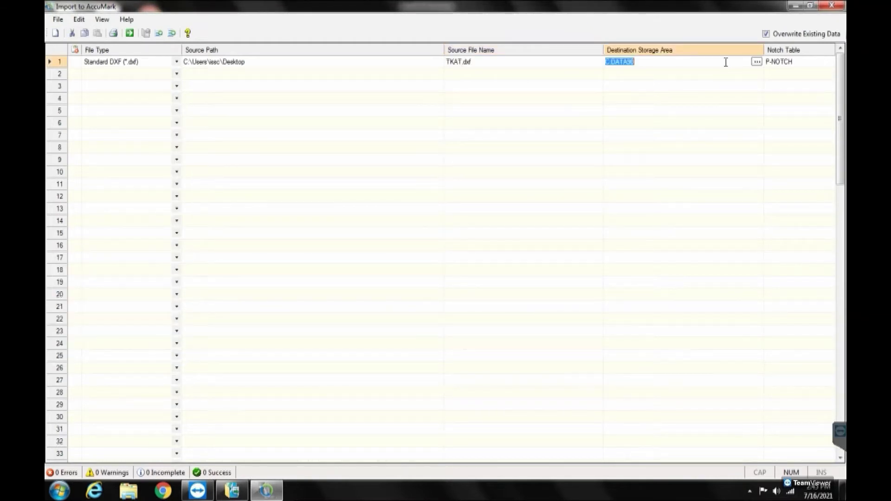
left_click(756, 61)
left_click(249, 254)
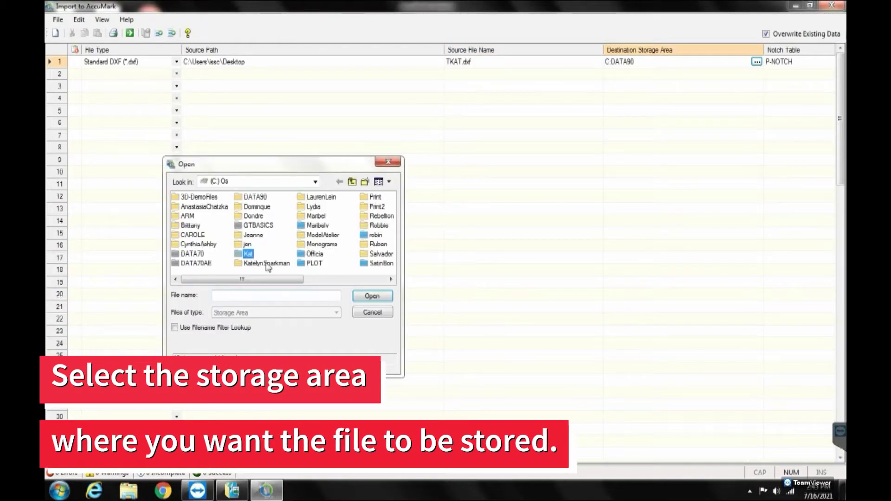
left_click(371, 296)
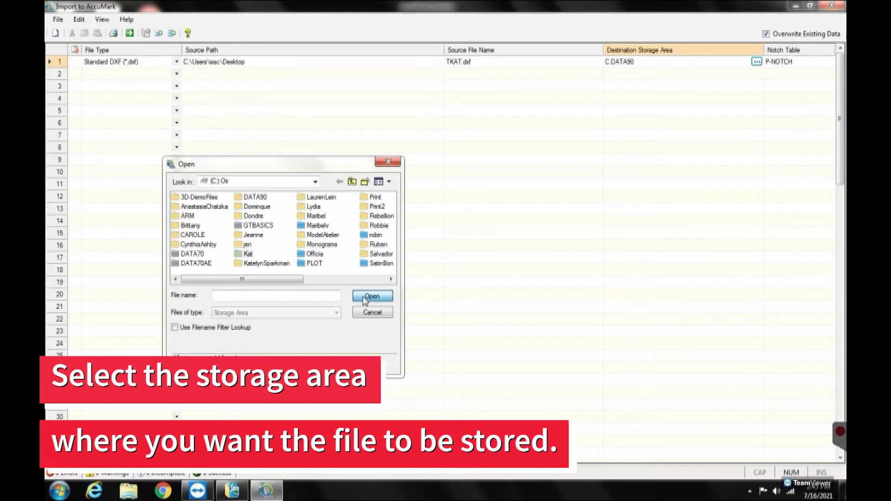
left_click(822, 61)
left_click(827, 63)
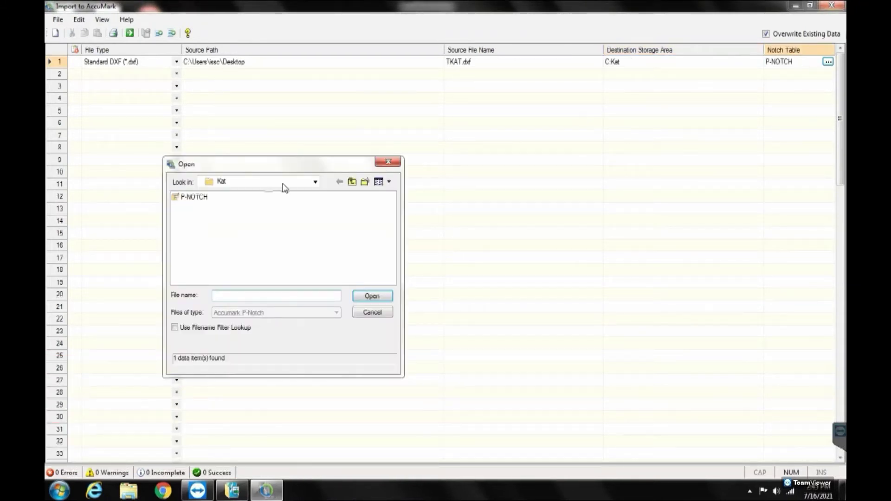
left_click(192, 198)
left_click(373, 297)
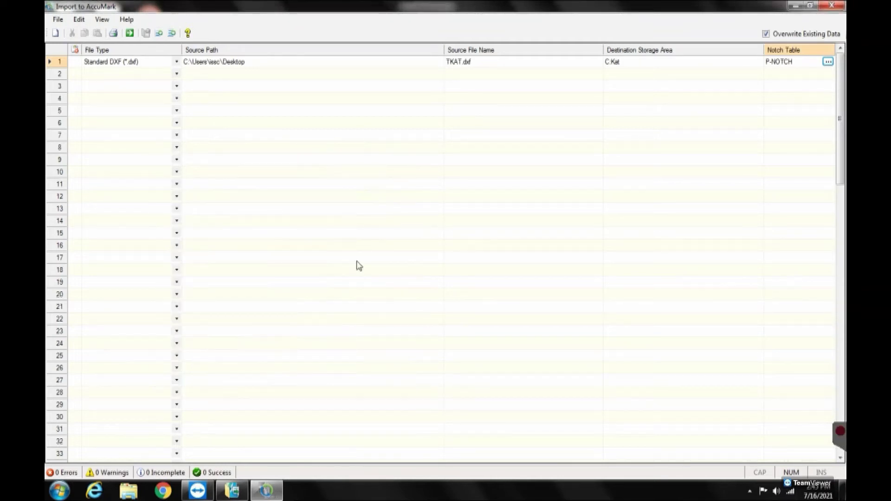
Start processing the import and set the units to Inches in the DXF options for piece conversion.
left_click(130, 36)
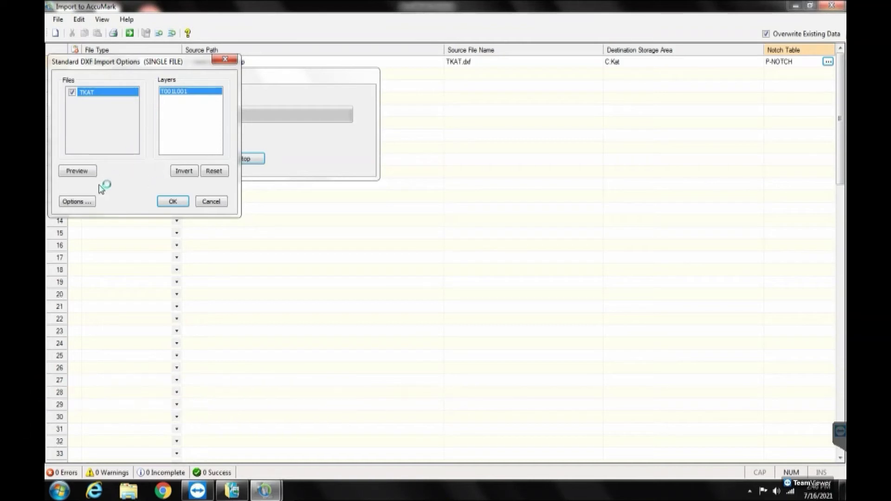
left_click(88, 203)
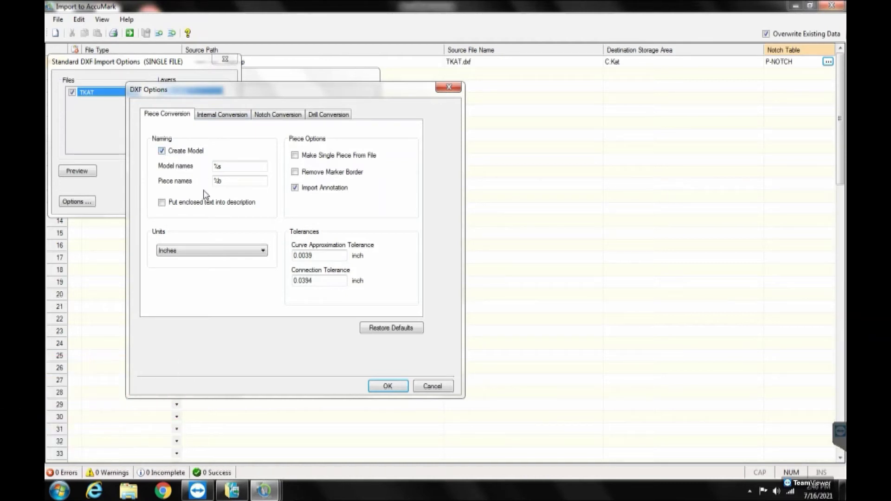
left_click(262, 252)
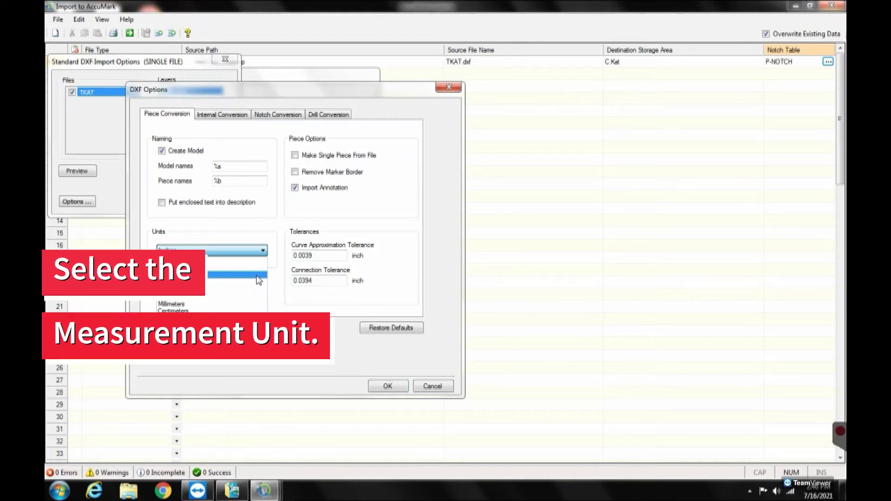
left_click(259, 276)
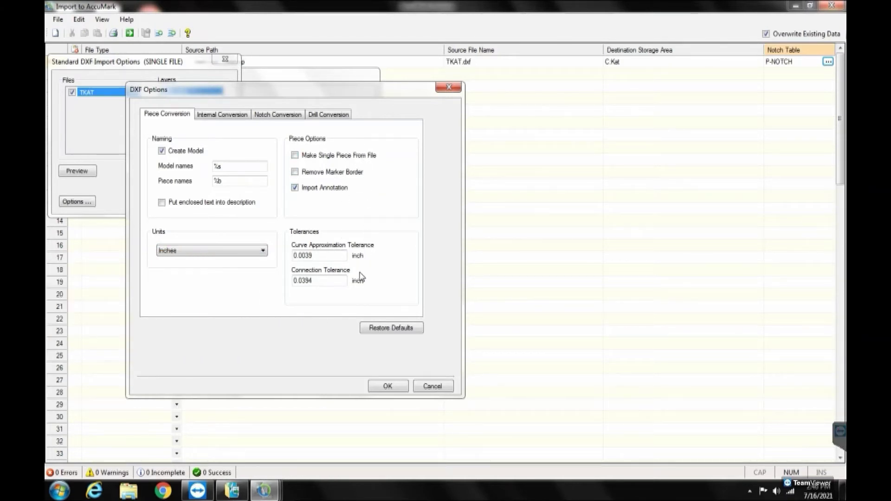
Review the internal, notch and drill conversion settings and accept the DXF options.
left_click(234, 117)
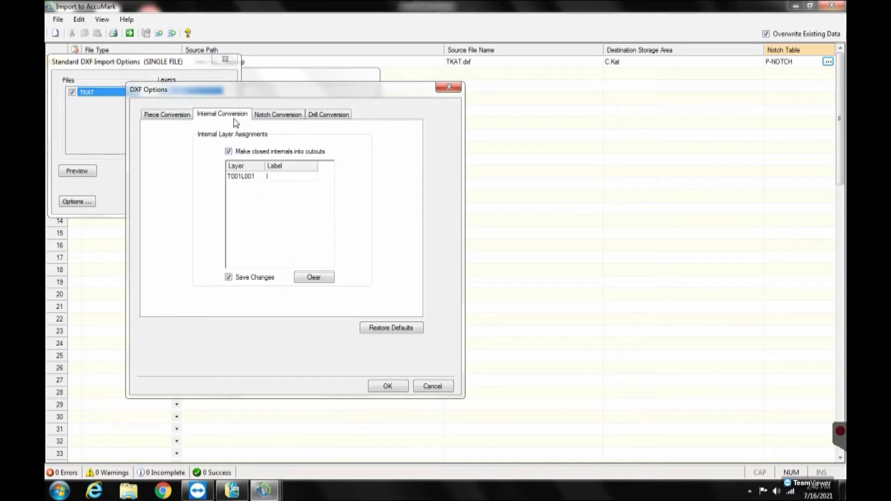
left_click(279, 116)
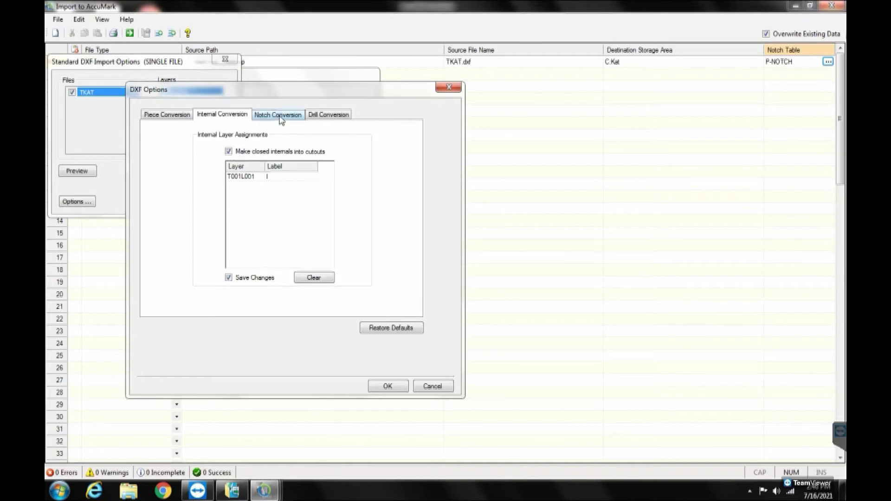
left_click(324, 117)
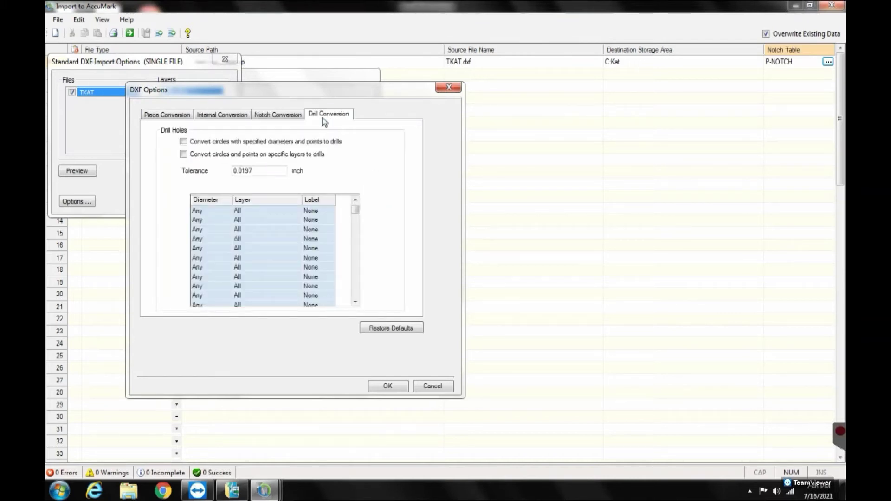
left_click(166, 120)
left_click(388, 387)
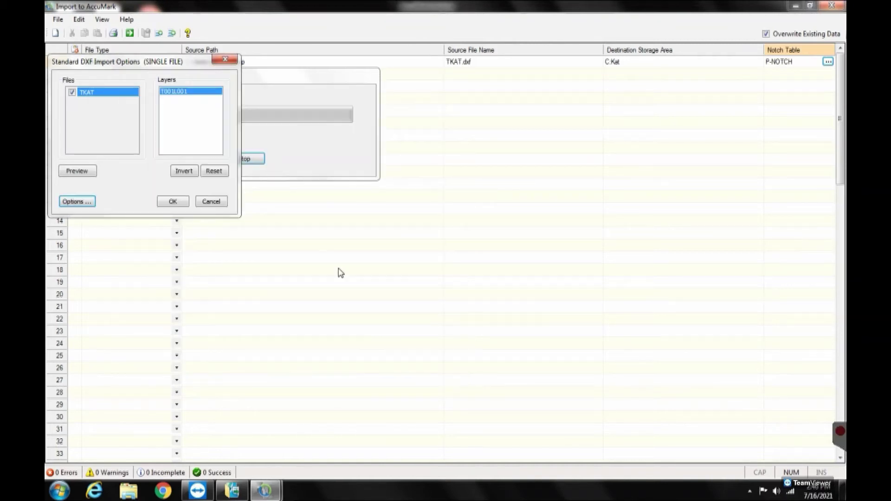
Run the TKAT import, expand its entry in the import results, and close the results and the conversion utility.
left_click(172, 203)
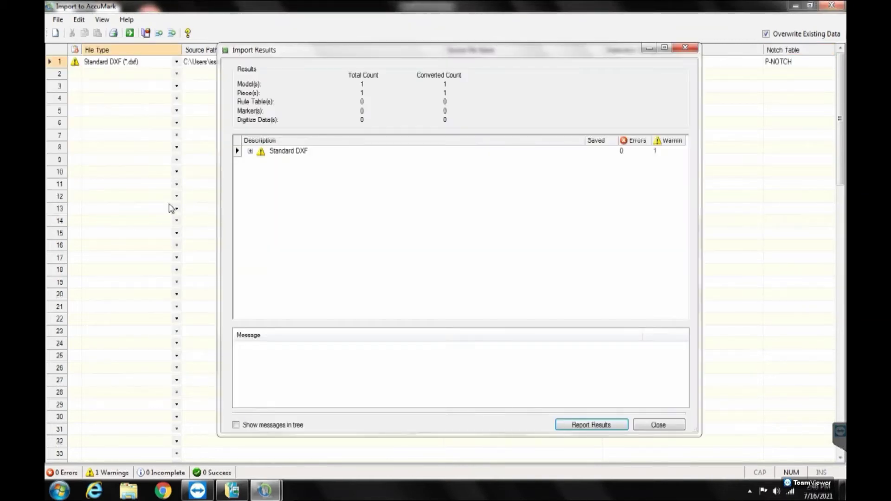
left_click(250, 150)
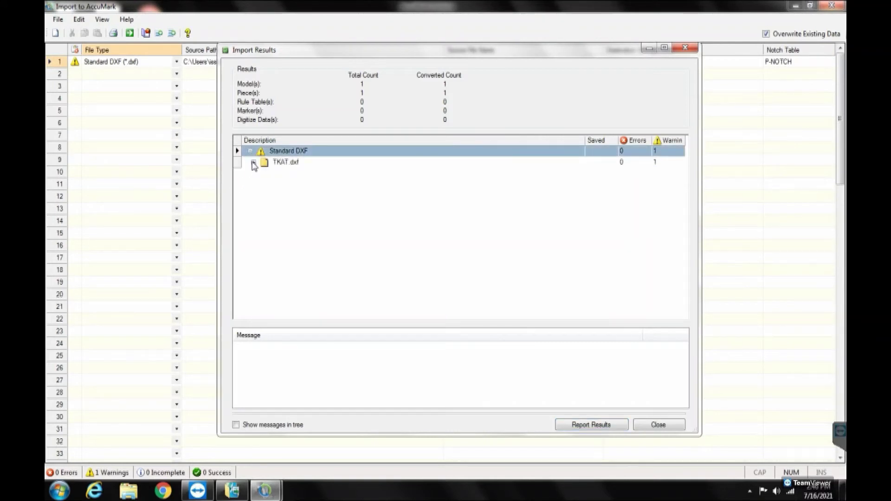
left_click(254, 162)
left_click(662, 426)
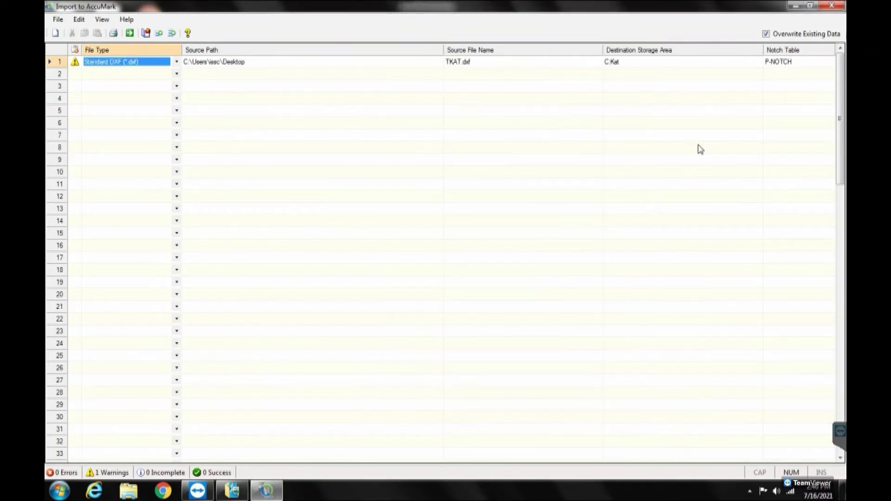
left_click(831, 5)
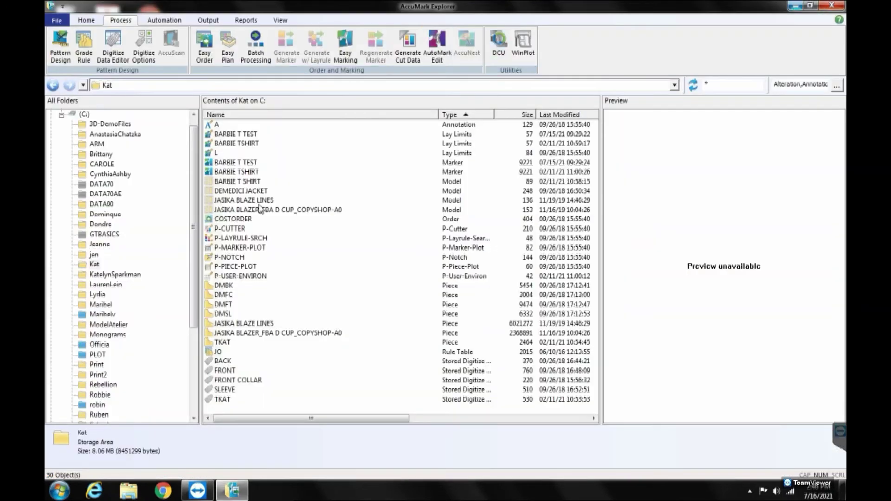
Refresh the Kat storage area, open the TKAT model in Pattern Design in a separate work area, and place its piece in the workspace.
left_click(693, 86)
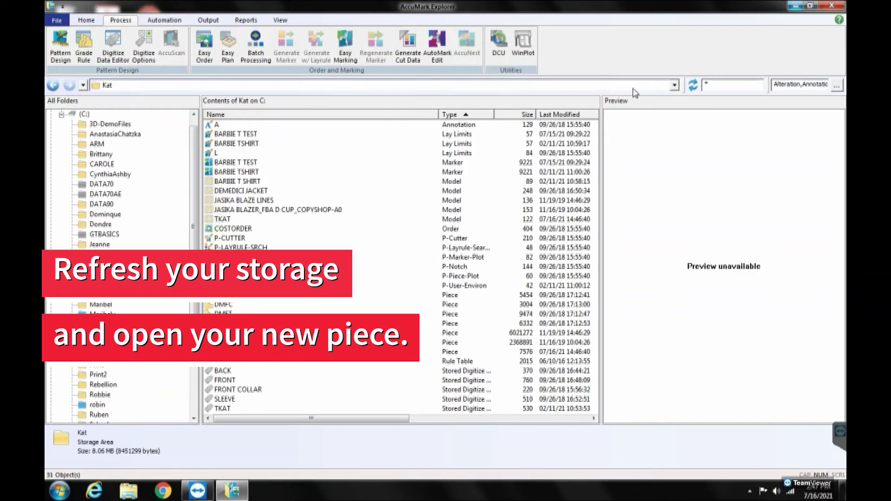
left_click(226, 219)
right_click(231, 222)
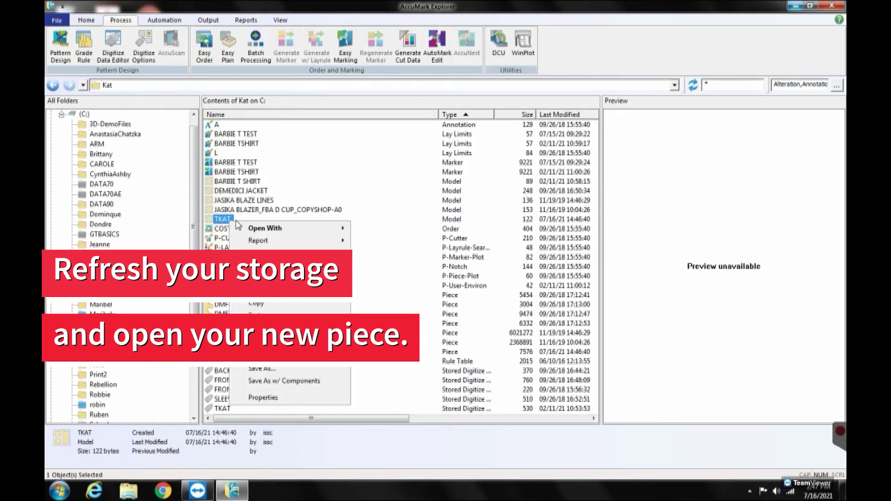
mouse_move(299, 229)
mouse_move(432, 272)
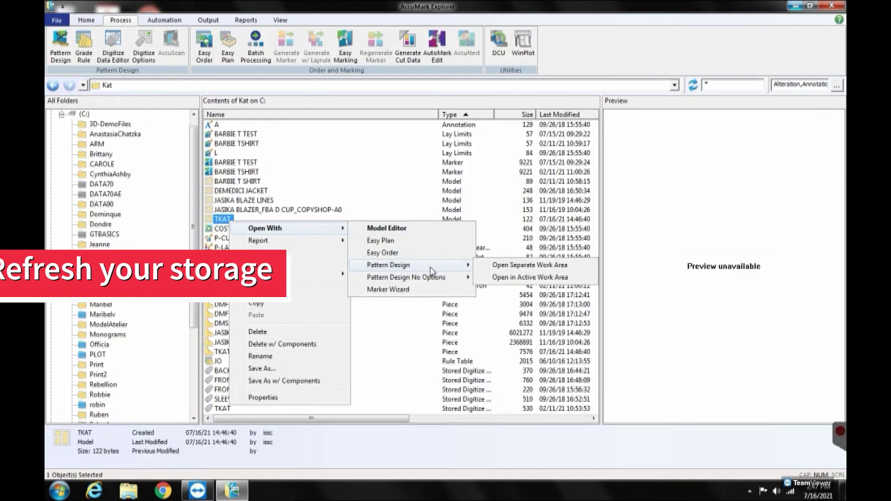
left_click(493, 266)
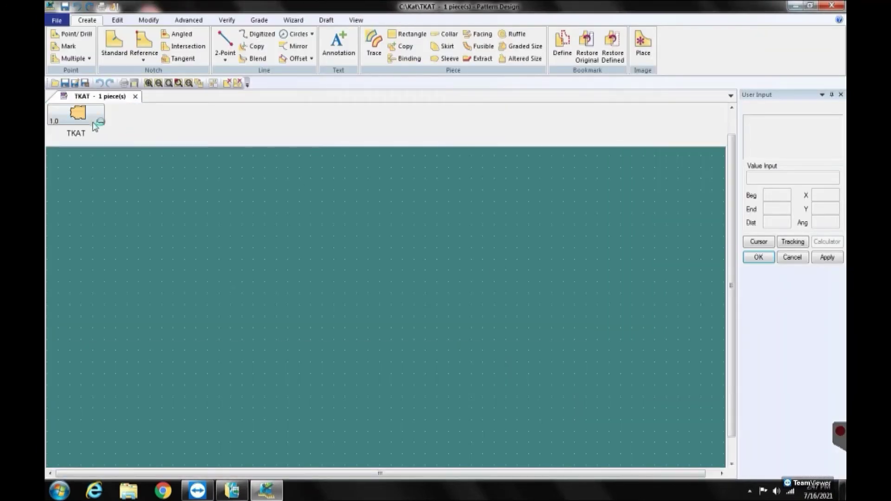
left_click_drag(95, 126, 329, 301)
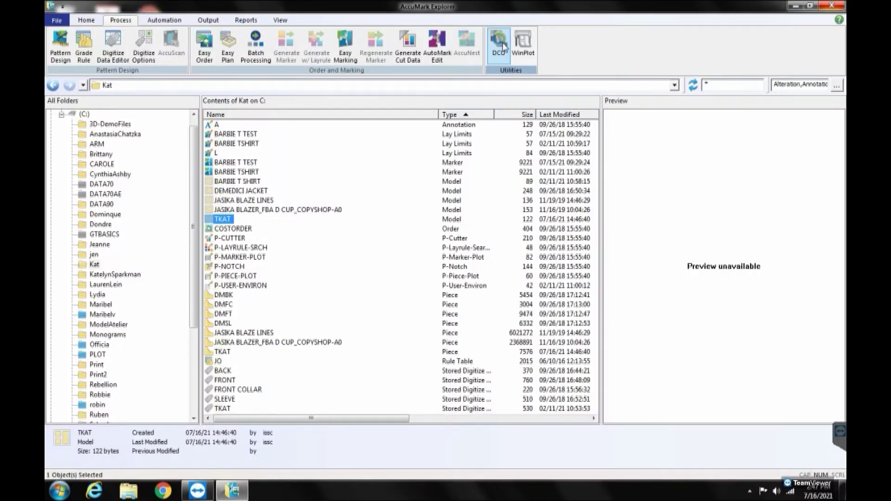
Open the data conversion utility, switch it to exporting from AccuMark, and set the first row's file type to Standard DXF (*.dxf).
left_click(499, 44)
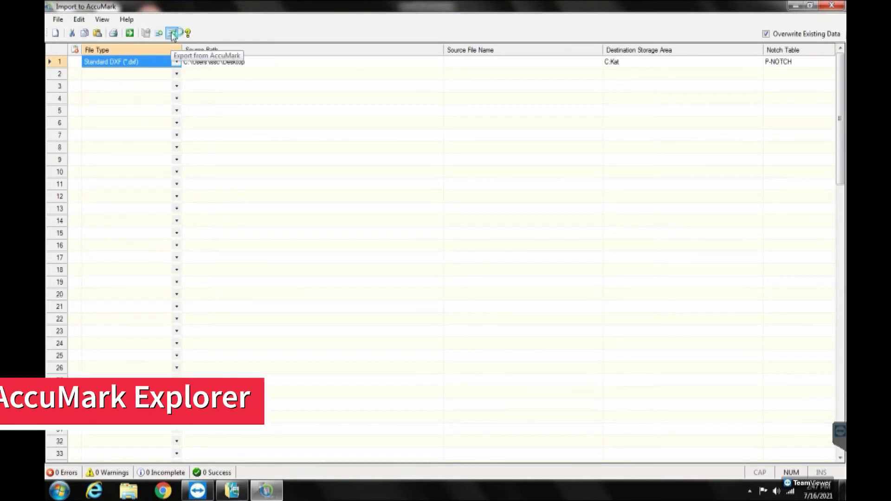
left_click(172, 35)
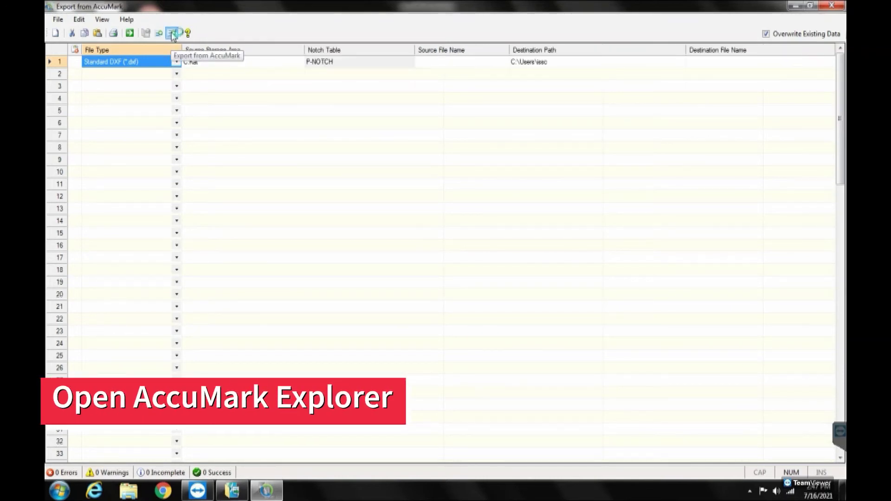
left_click(176, 63)
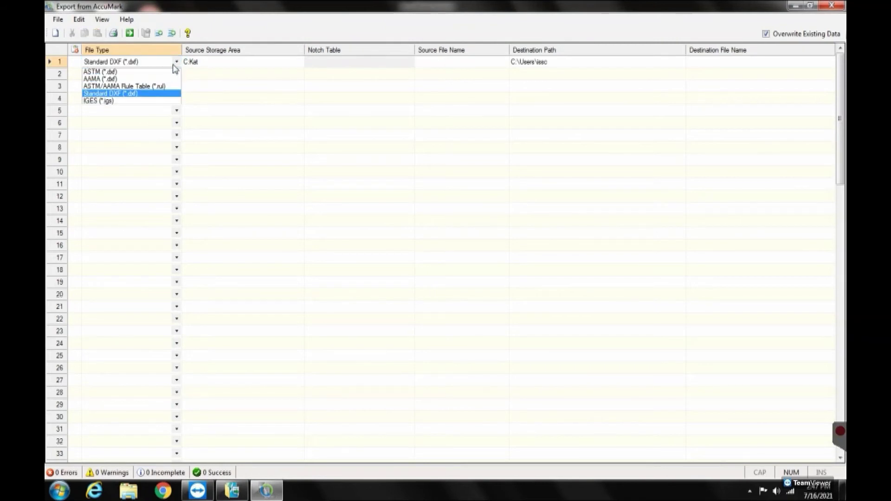
left_click(152, 95)
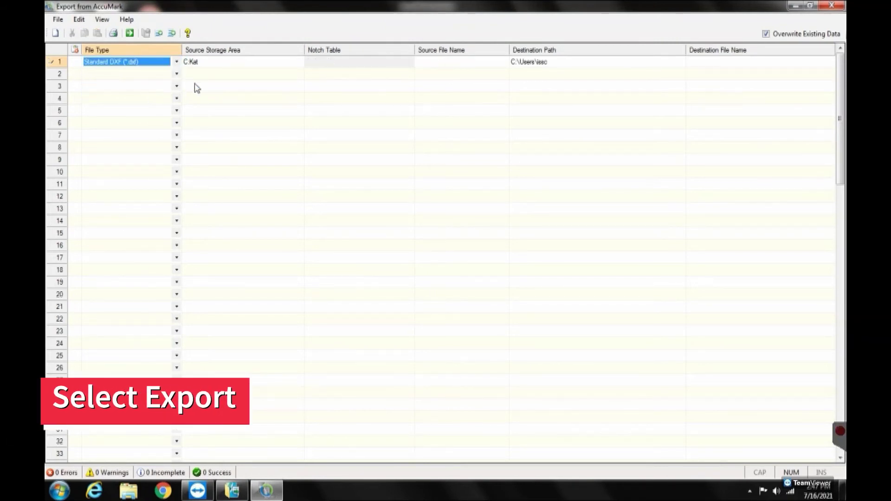
Set the source storage area of the export row to Kat on drive C.
left_click(276, 64)
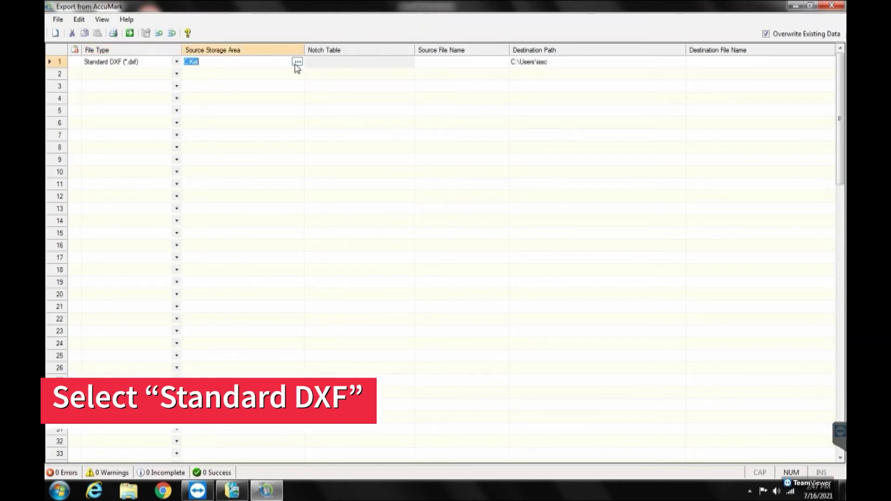
left_click(297, 63)
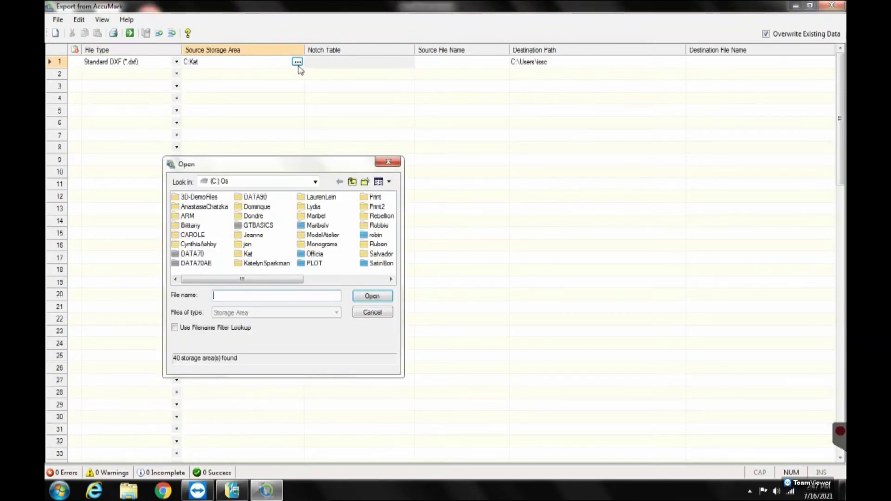
left_click(248, 253)
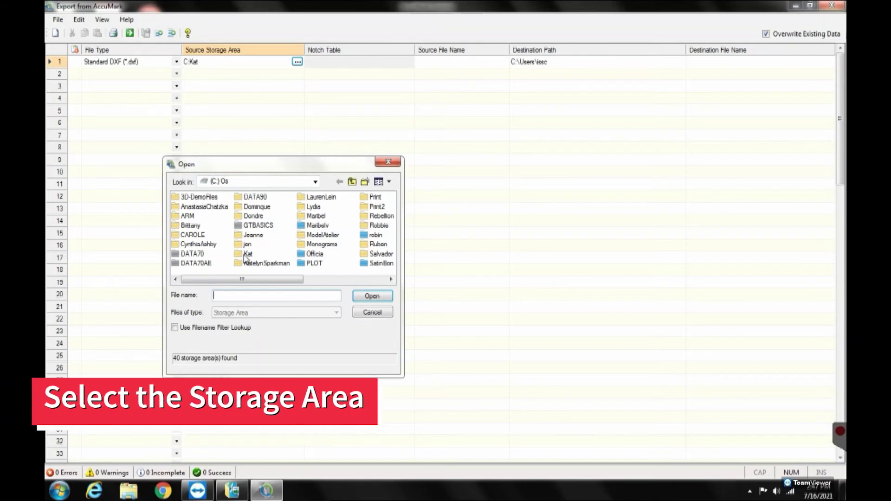
left_click(371, 297)
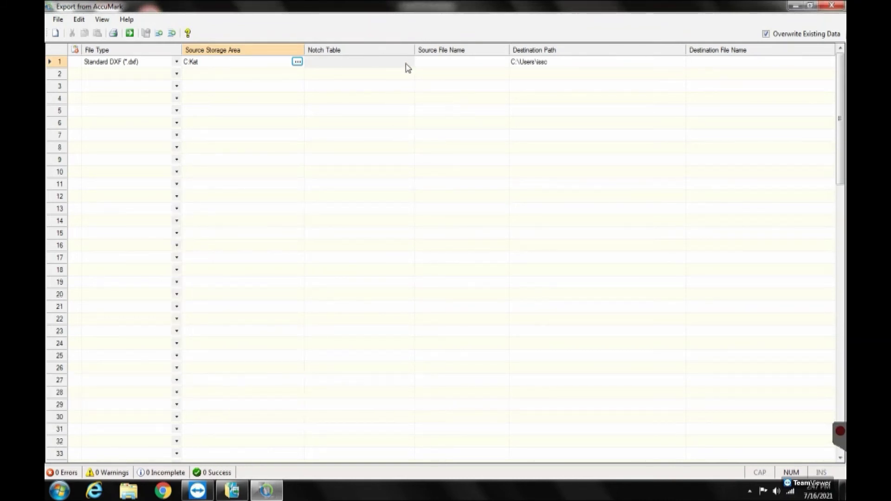
Filter the source files to Accumark Piece and choose the TKAT piece as the export source.
left_click(500, 62)
left_click(501, 62)
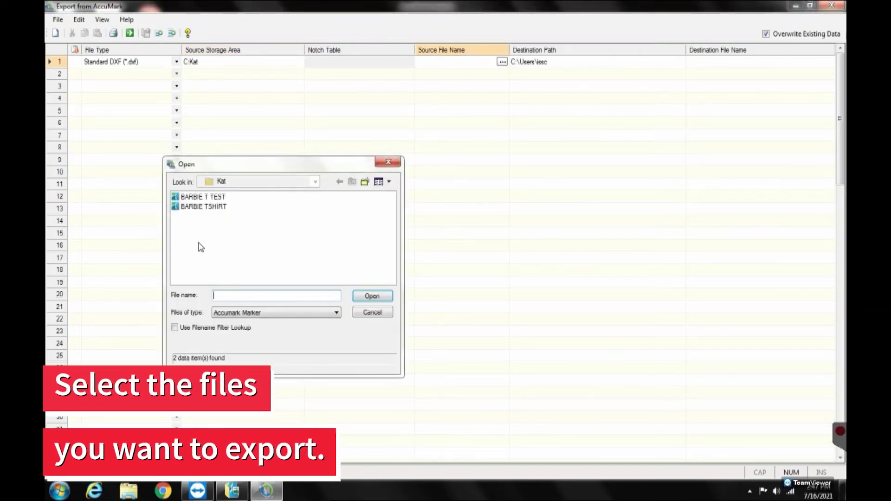
left_click(284, 314)
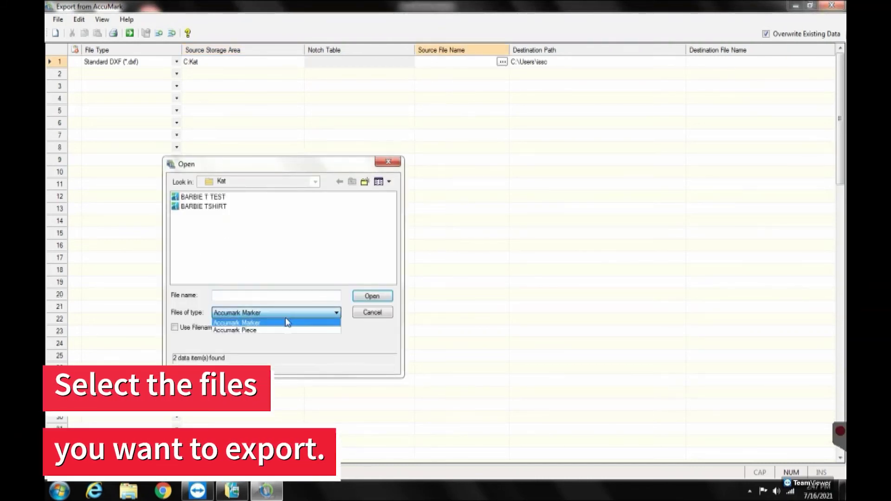
left_click(288, 330)
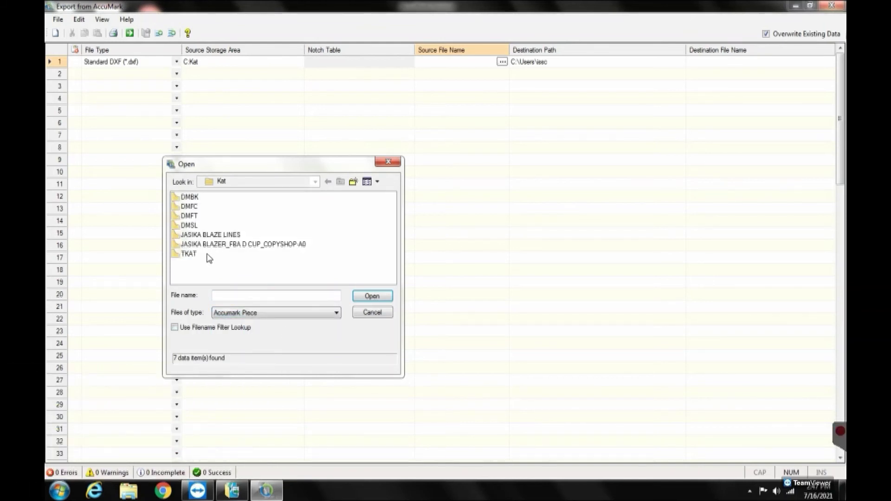
left_click(189, 254)
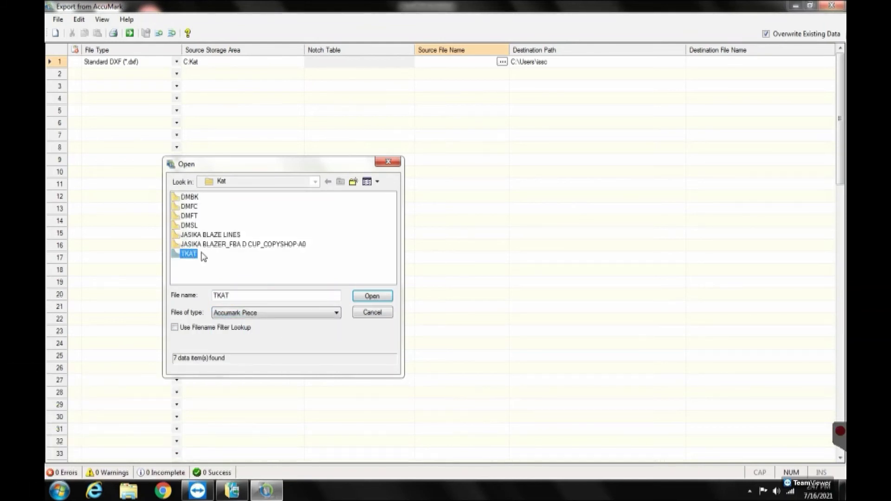
left_click(372, 296)
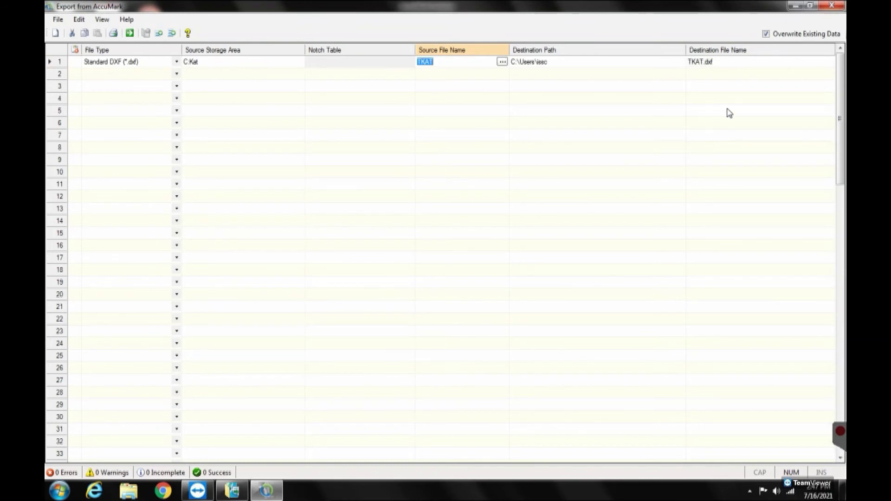
Choose the Student AIFI user folder as the destination path and keep TKAT.dxf as the destination file name.
left_click(671, 64)
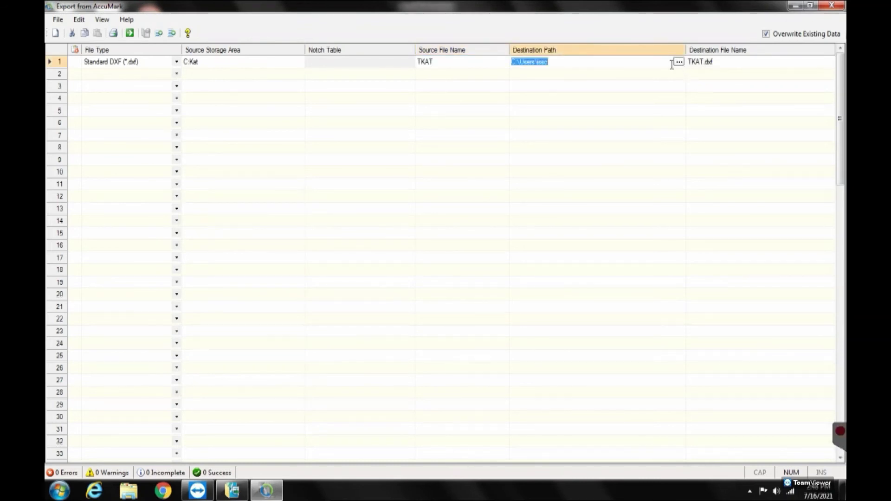
left_click(678, 62)
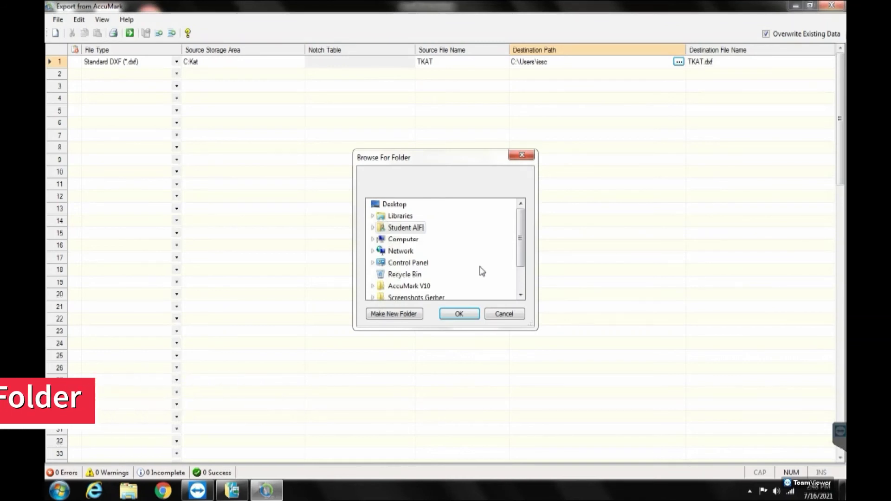
left_click(465, 316)
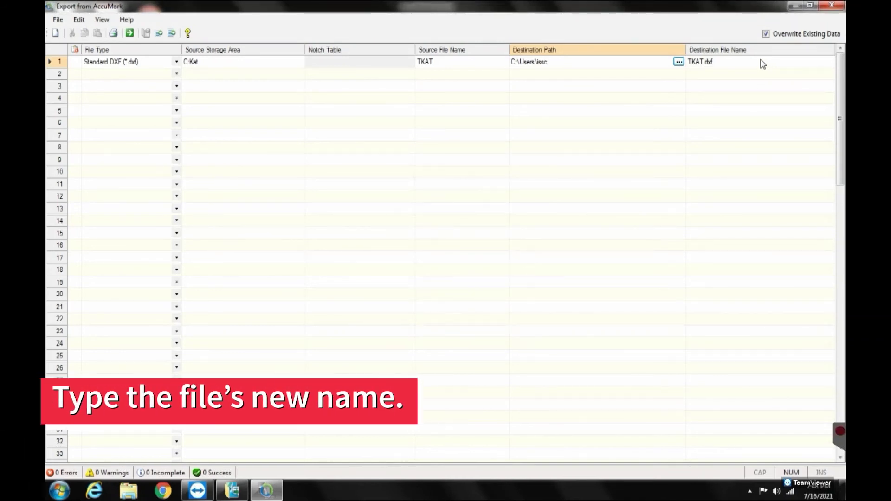
left_click(703, 62)
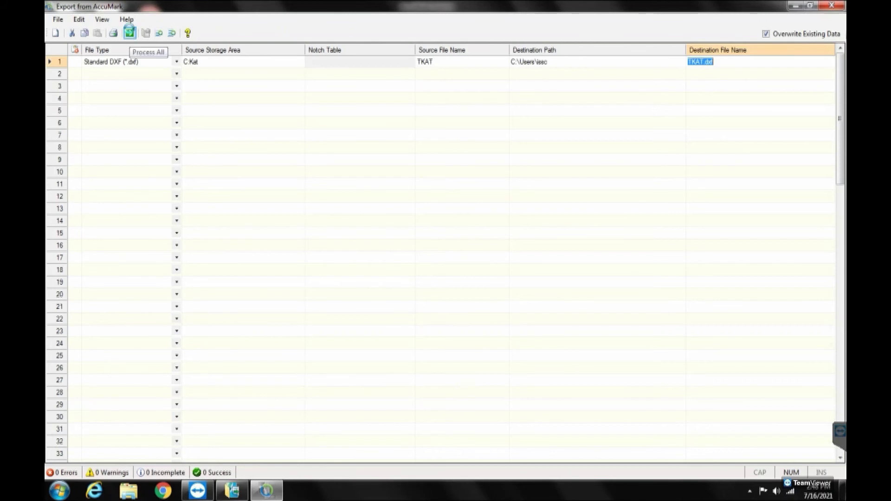
Process the TKAT export, expand its entries in the export results, and close the results and the conversion utility.
left_click(129, 33)
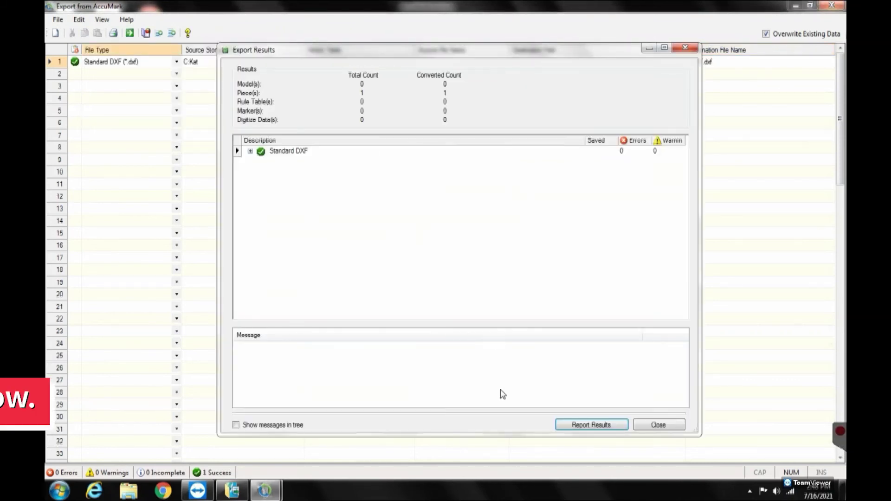
left_click(250, 151)
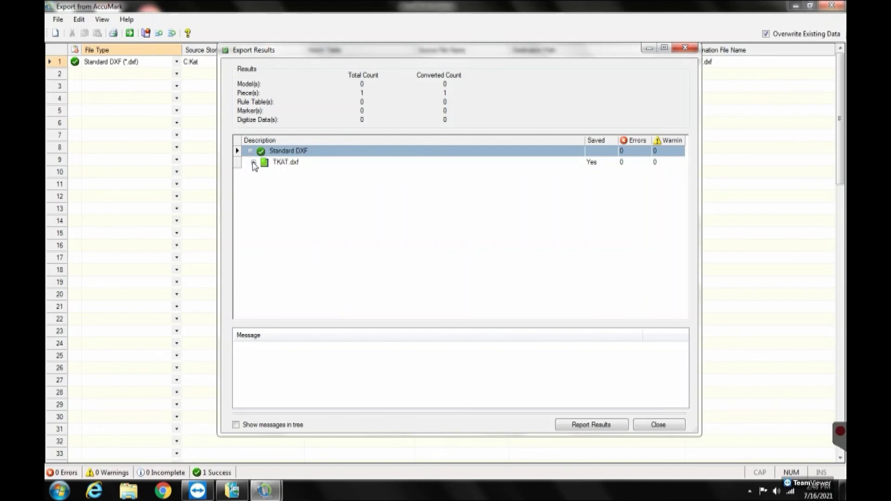
left_click(253, 163)
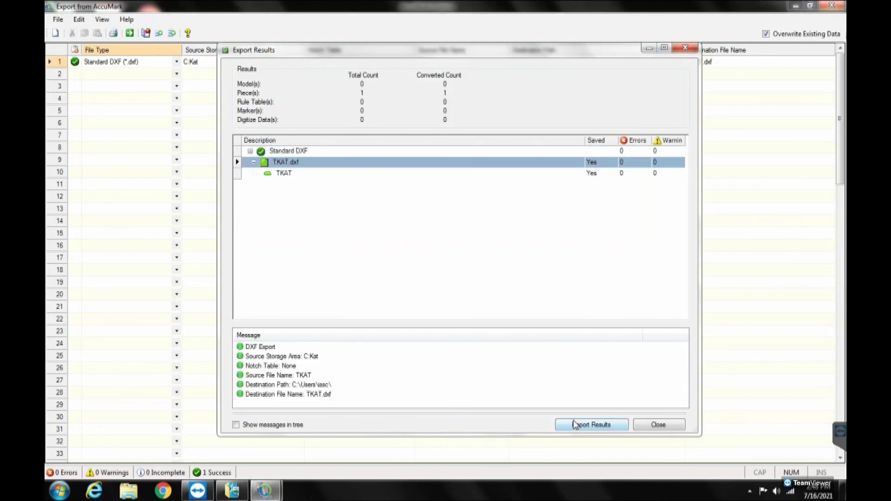
left_click(662, 424)
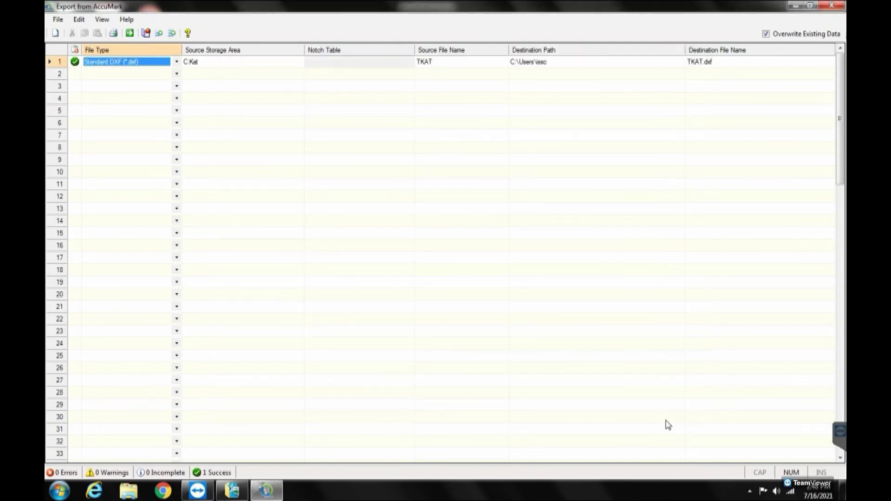
left_click(833, 5)
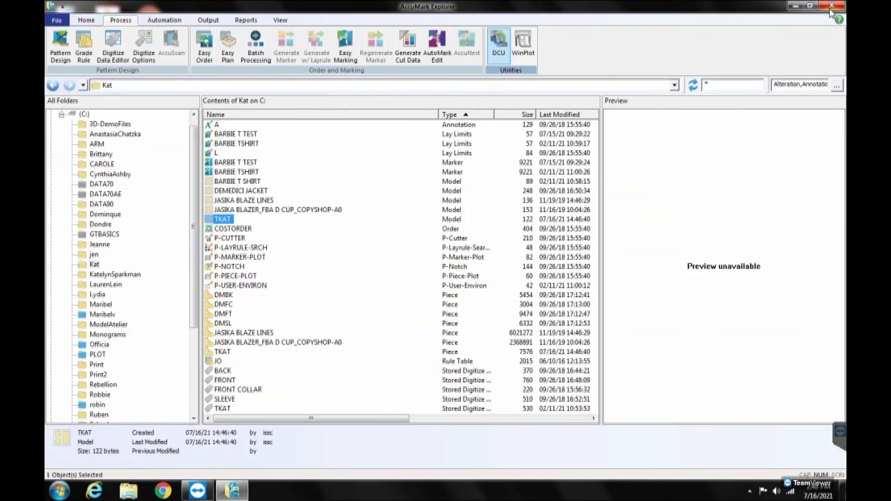
Minimize AccuMark Explorer, open the TKAT file from the desktop in Adobe Illustrator CS6, and change the zoom level to view it.
left_click(795, 6)
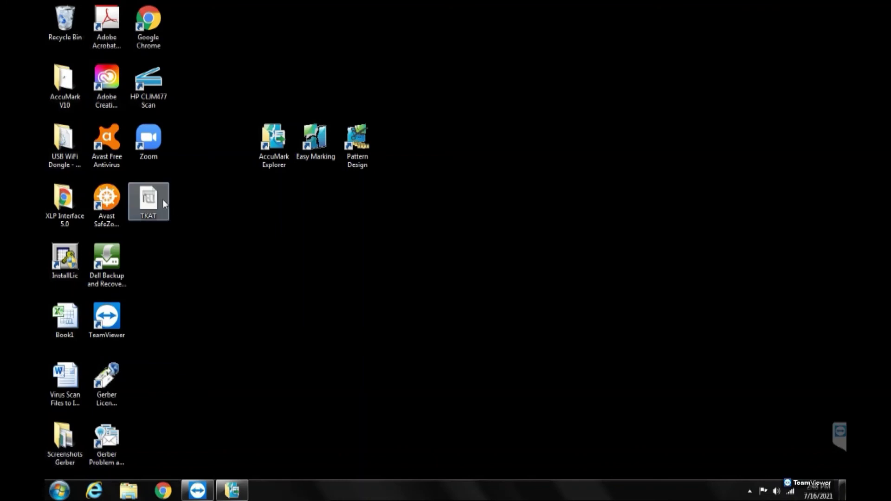
right_click(155, 203)
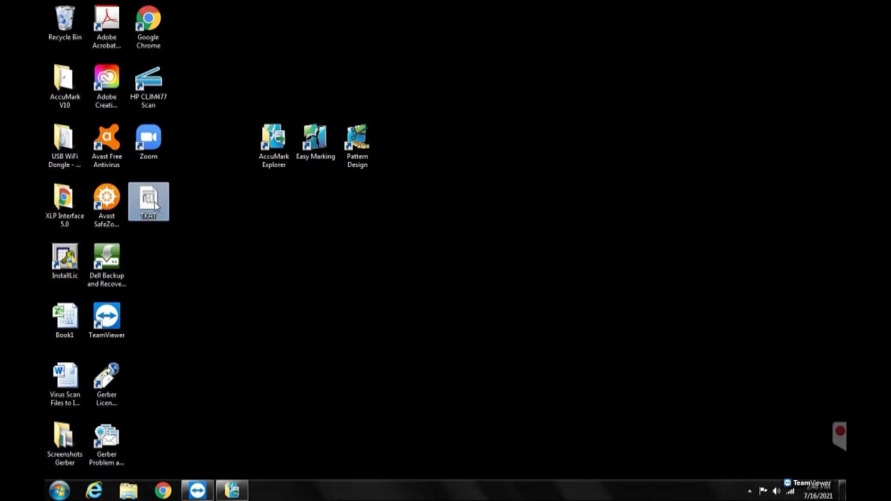
mouse_move(305, 277)
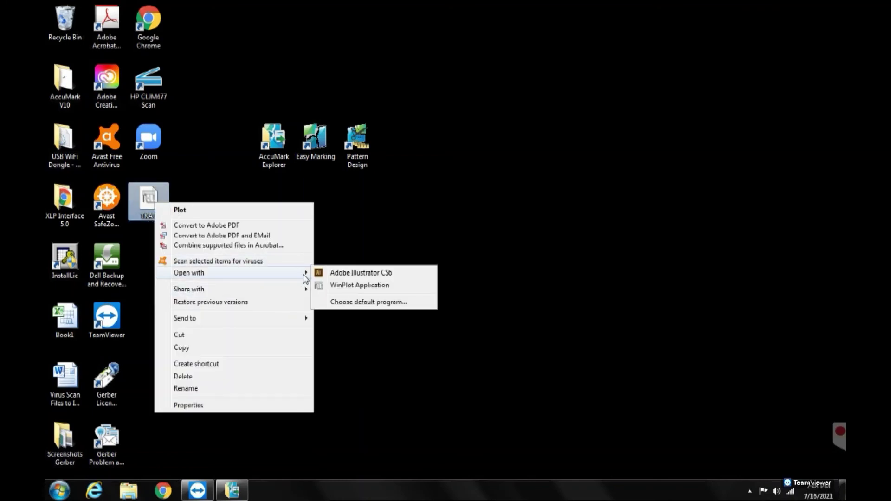
left_click(340, 274)
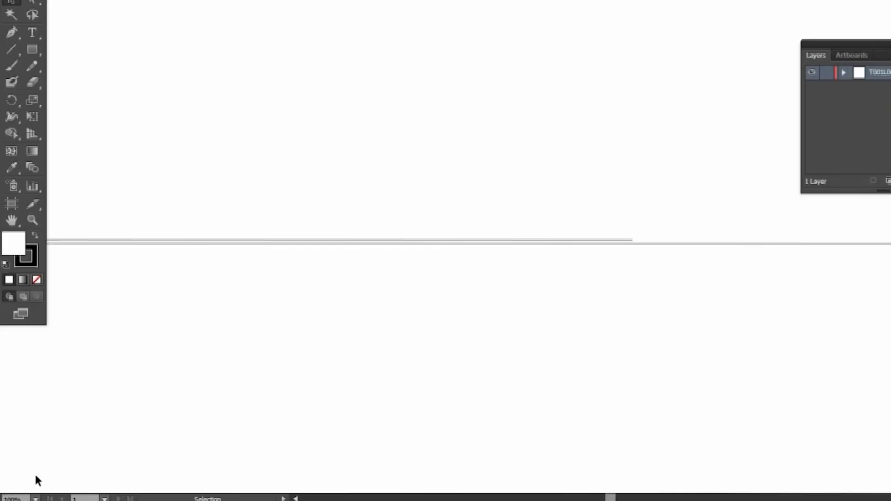
left_click(35, 498)
left_click(55, 406)
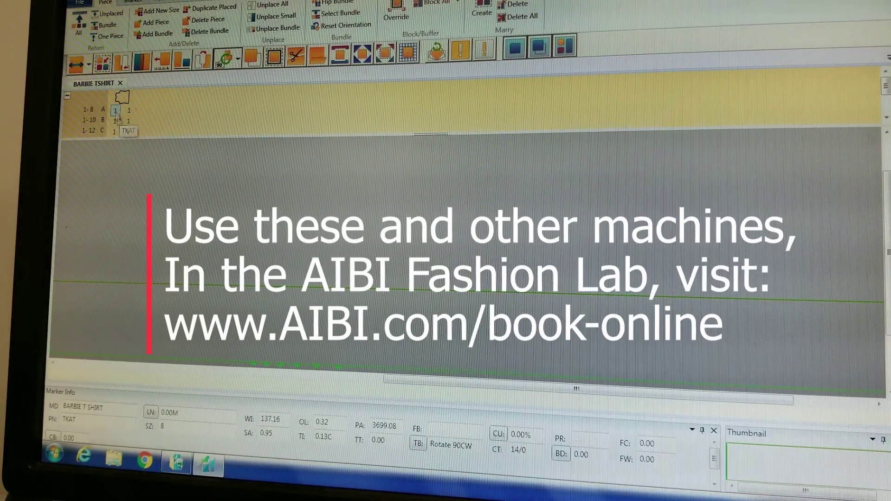
left_click(129, 110)
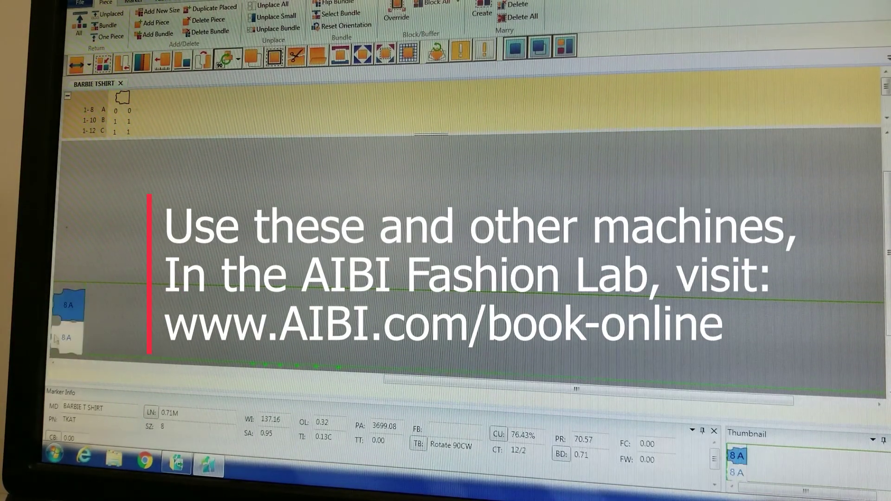
left_click(128, 175)
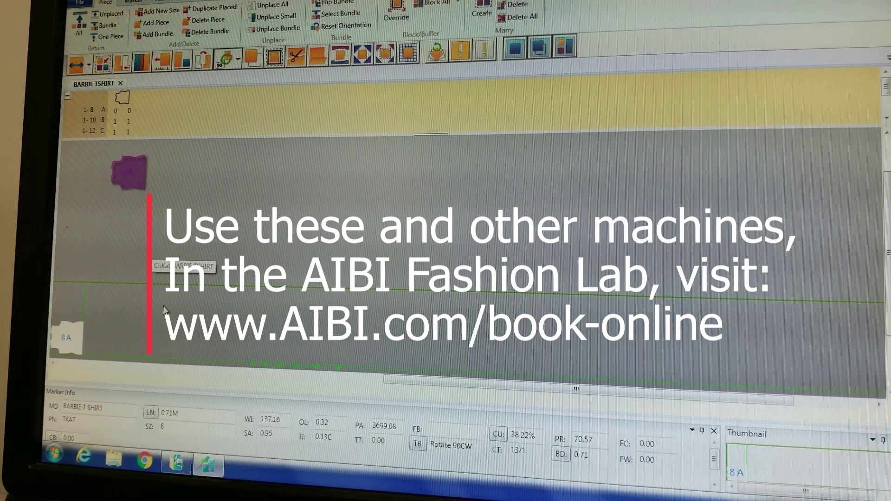
left_click(128, 172)
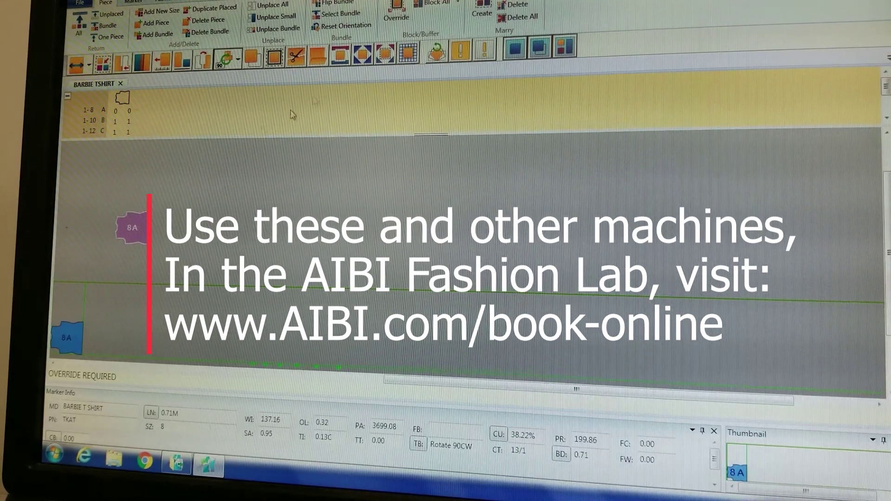
left_click(100, 352)
left_click(99, 352)
left_click(95, 320)
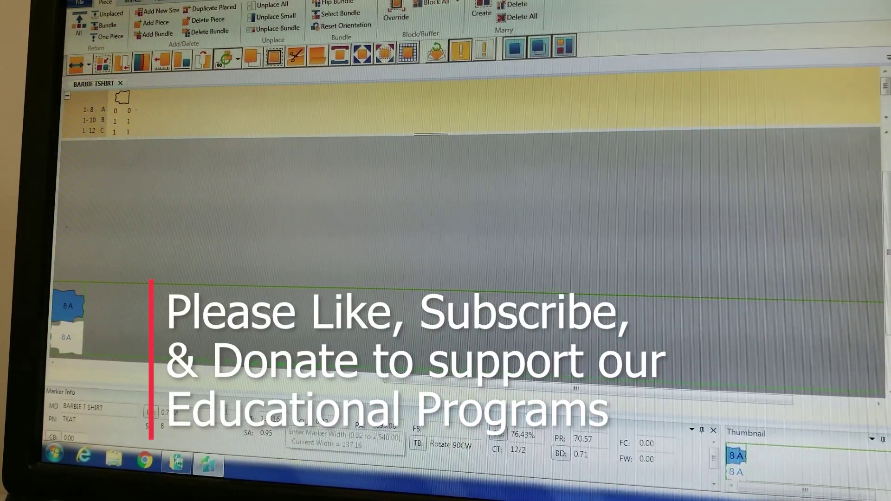
left_click(133, 2)
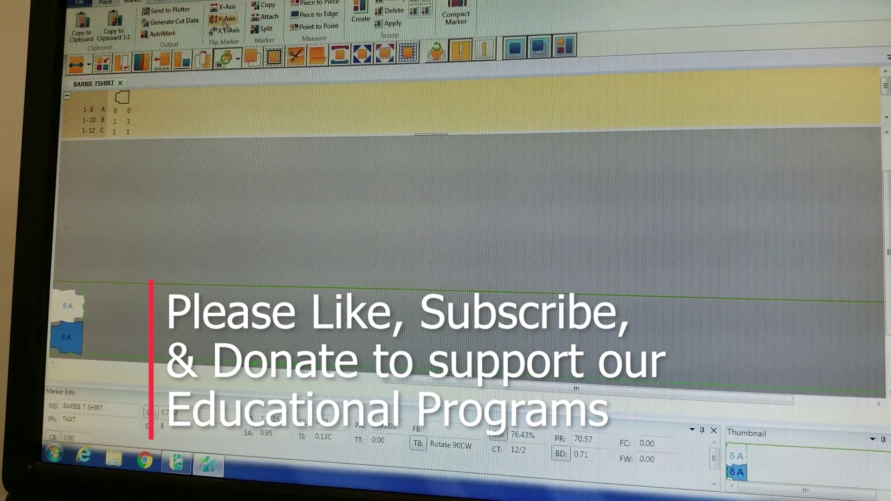